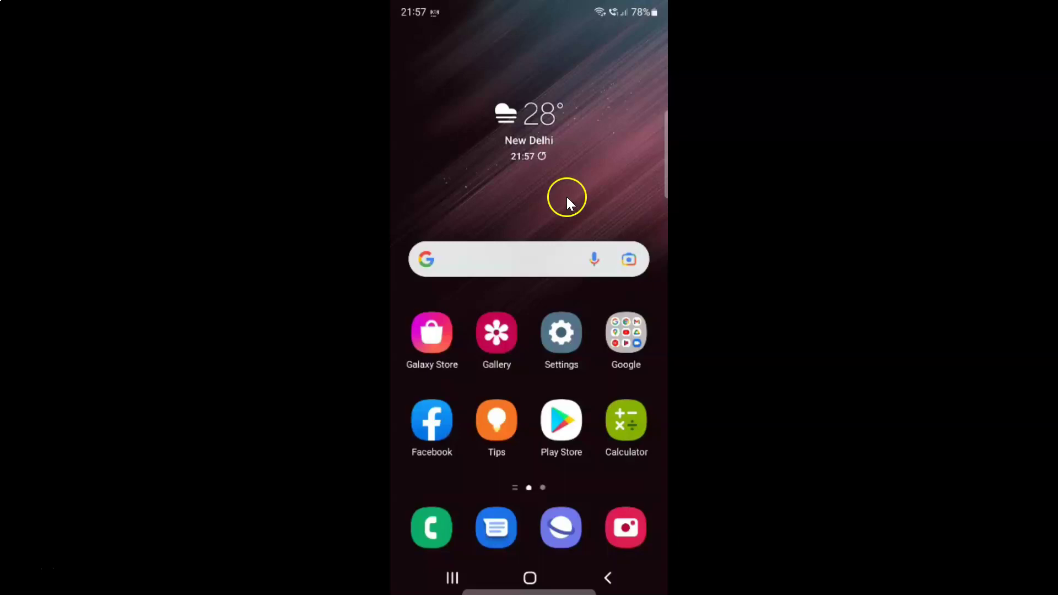
Launch the Phone app and show its overflow menu with Settings.
click(431, 530)
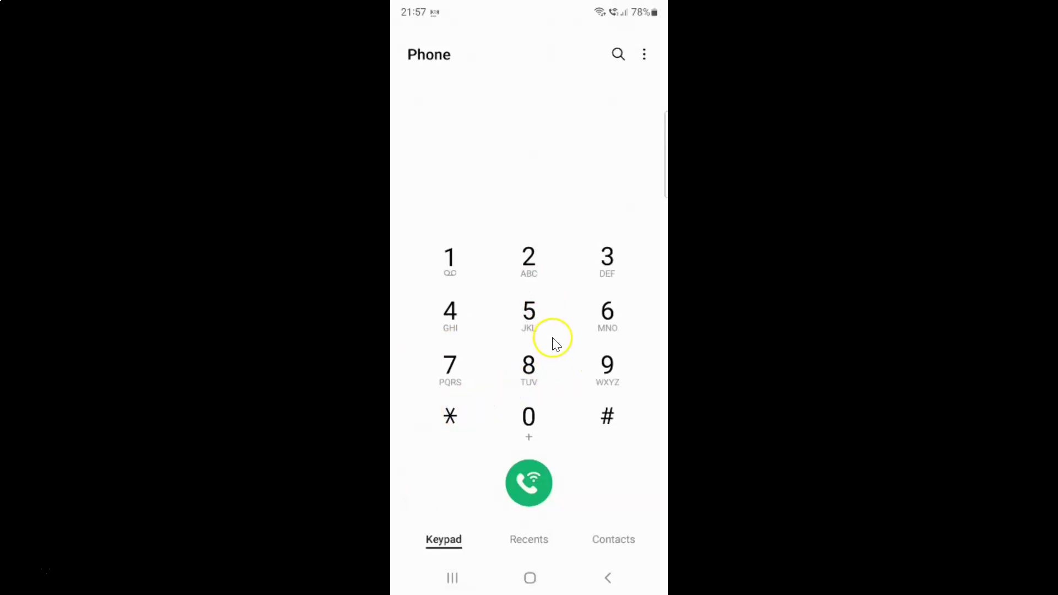
click(645, 57)
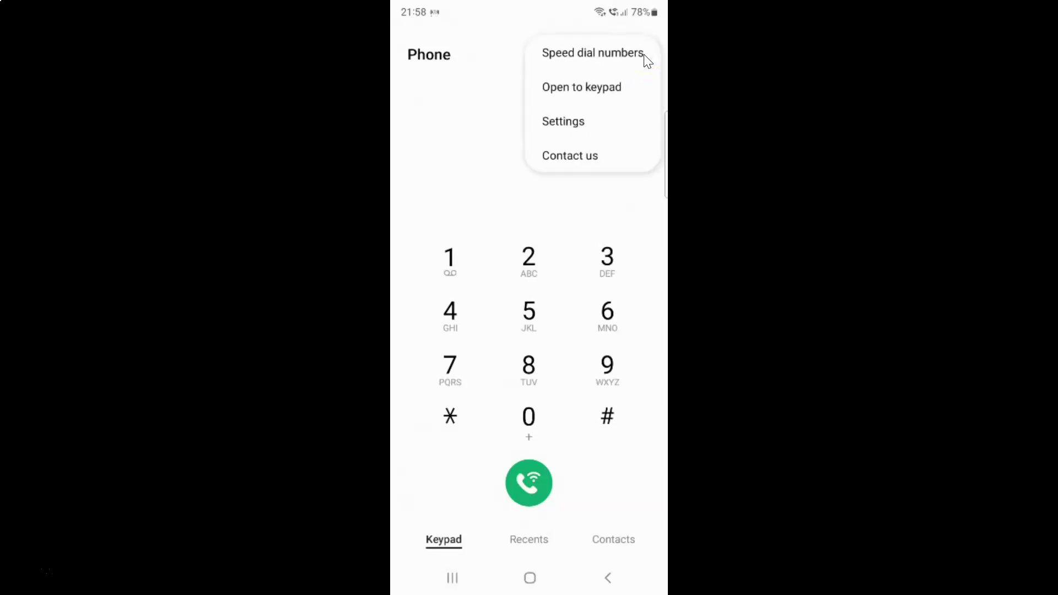
Go from Settings to the Other call settings page in Call settings.
click(568, 121)
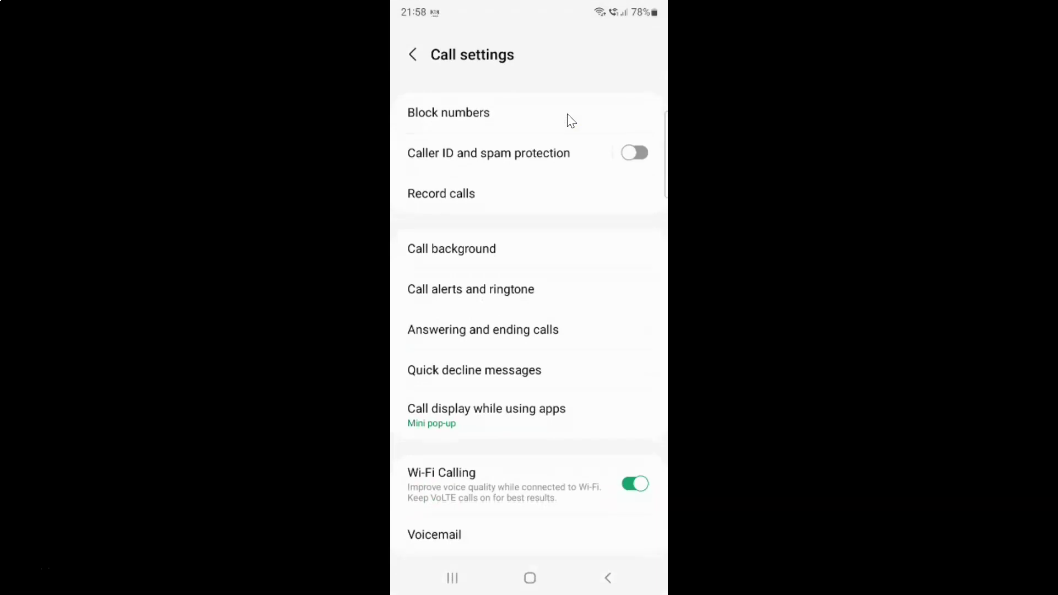
scroll(567, 121, down, 5)
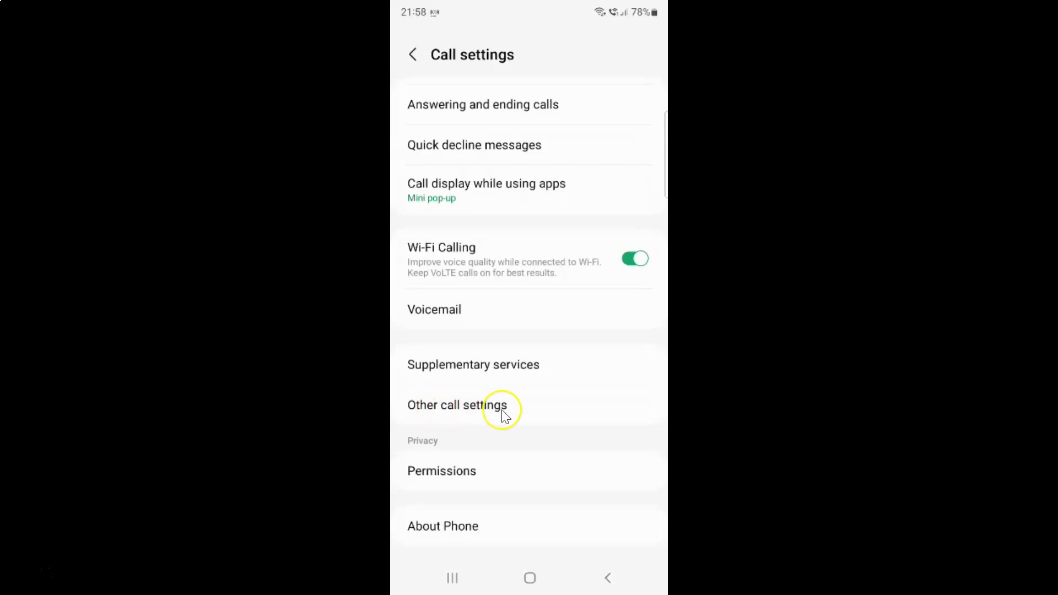
click(455, 414)
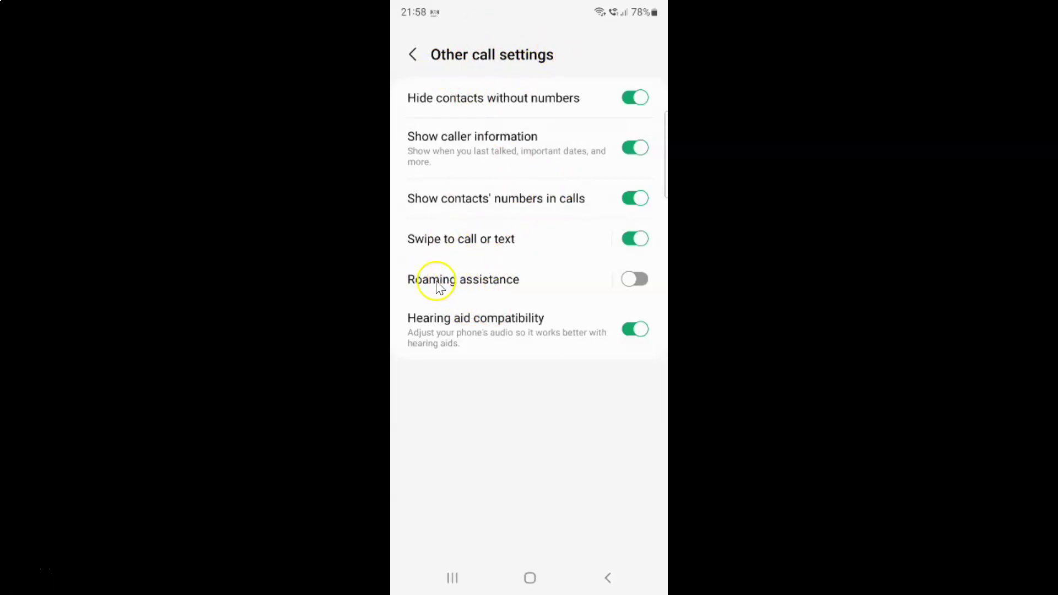
Open Roaming assistance from the Other call settings list.
click(466, 280)
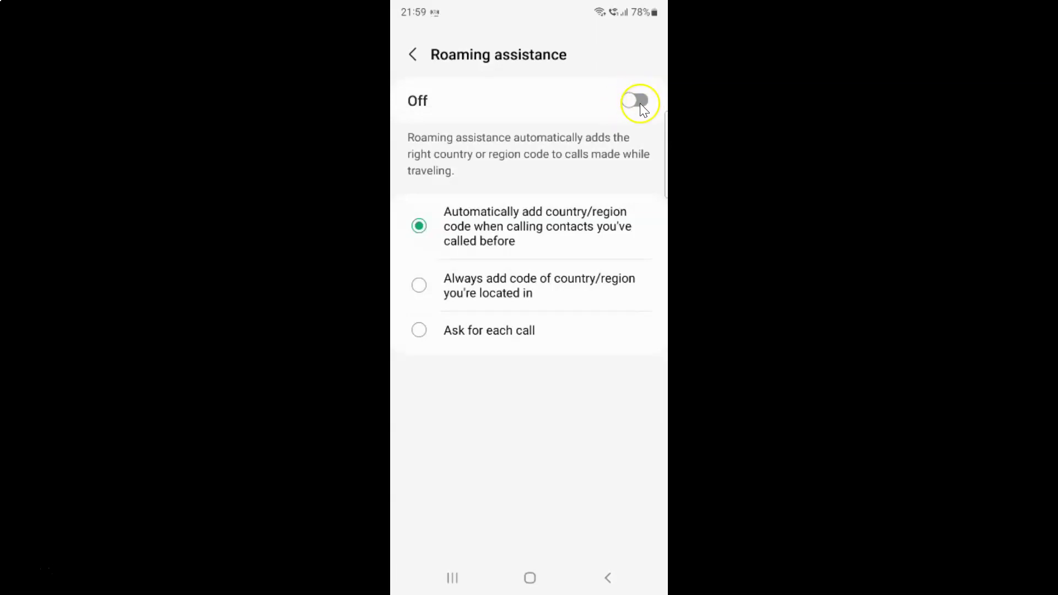
Switch the Roaming assistance toggle to On.
click(634, 100)
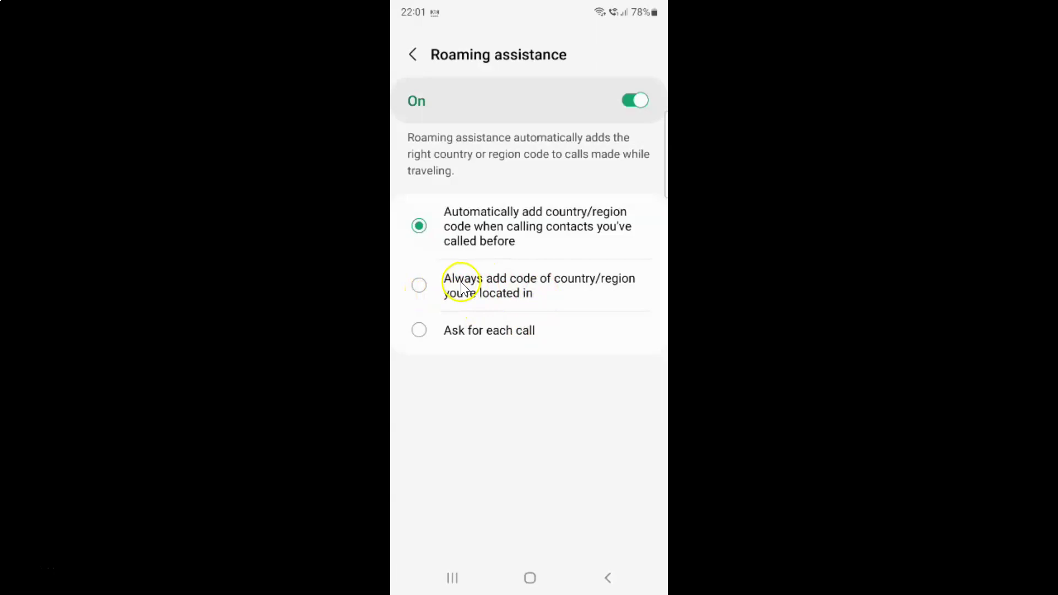
Try 'Always add code', then reselect 'Automatically add country/region code'.
click(431, 289)
click(445, 227)
Toggle Roaming assistance off and then back on.
click(635, 107)
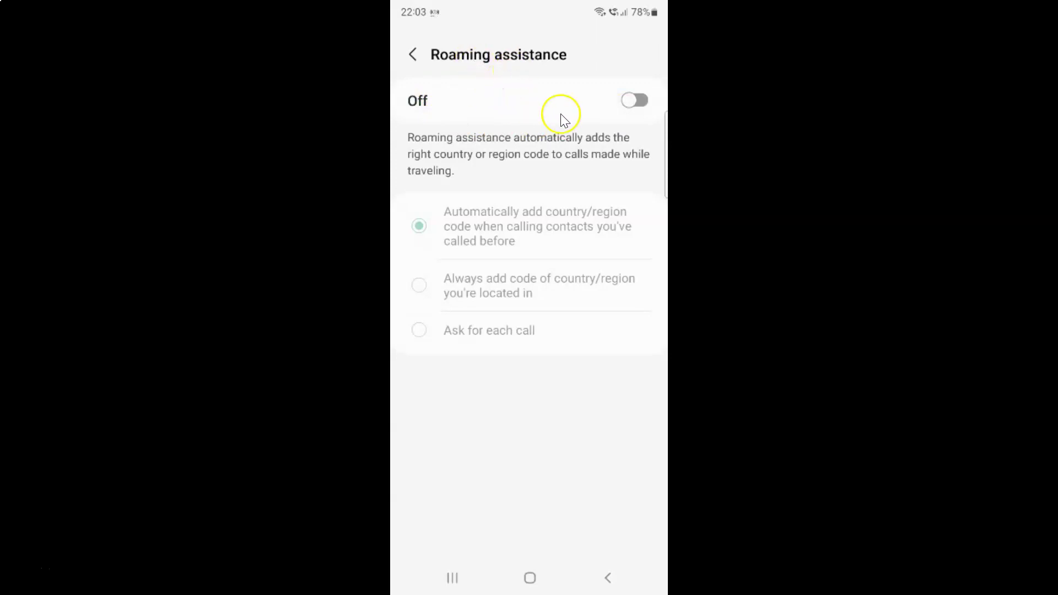
click(638, 101)
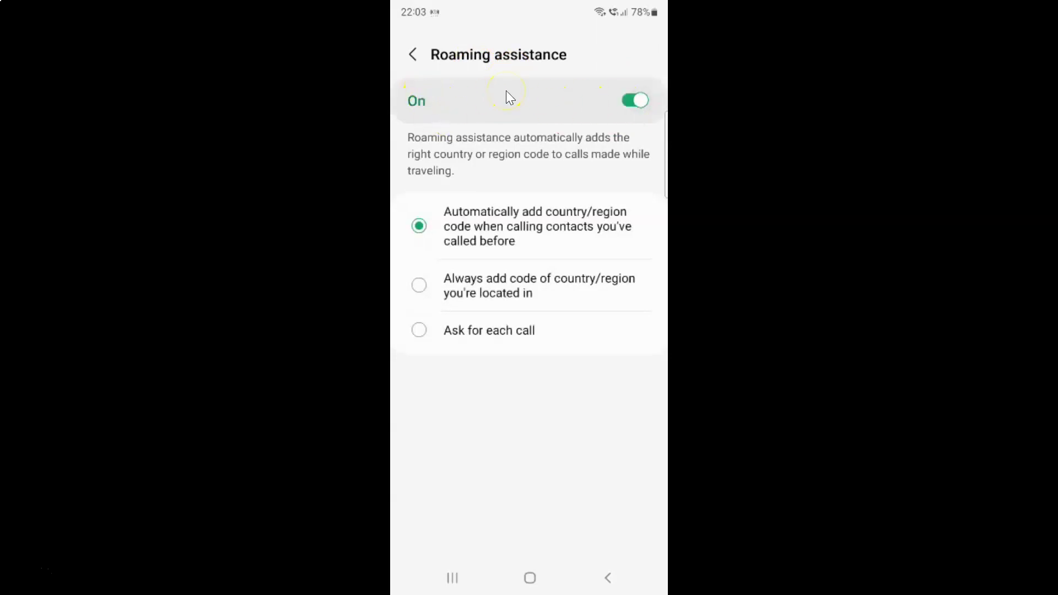
Back out twice to Call settings, then go to the home screen.
click(414, 49)
click(414, 49)
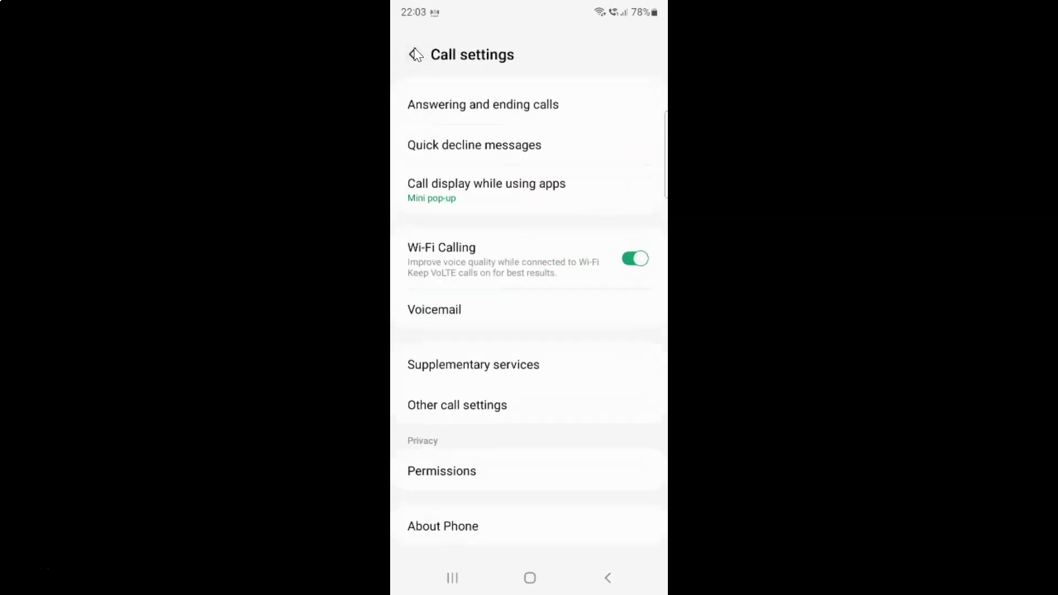
key(Home)
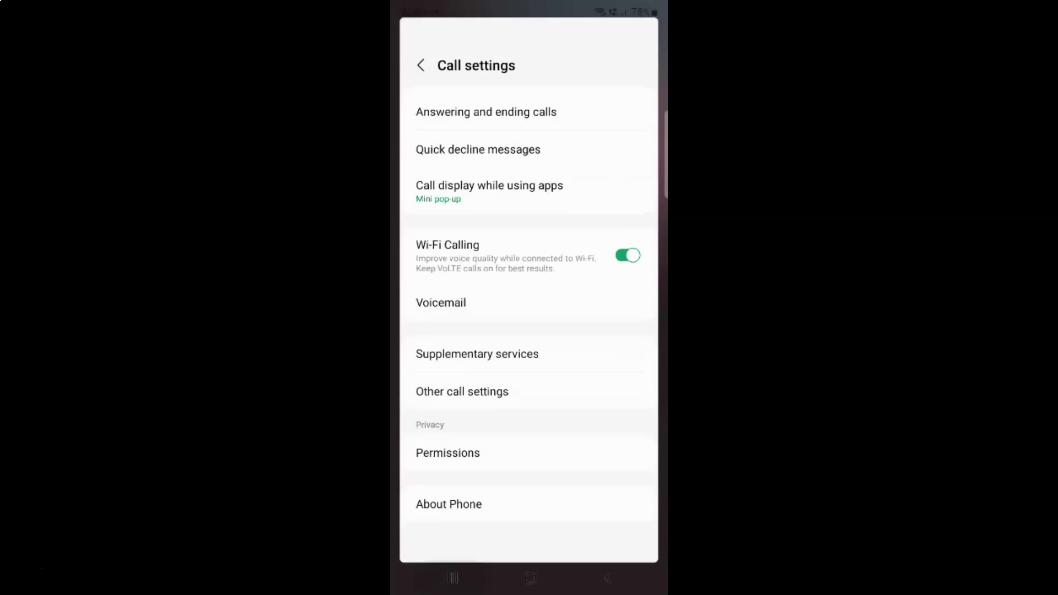